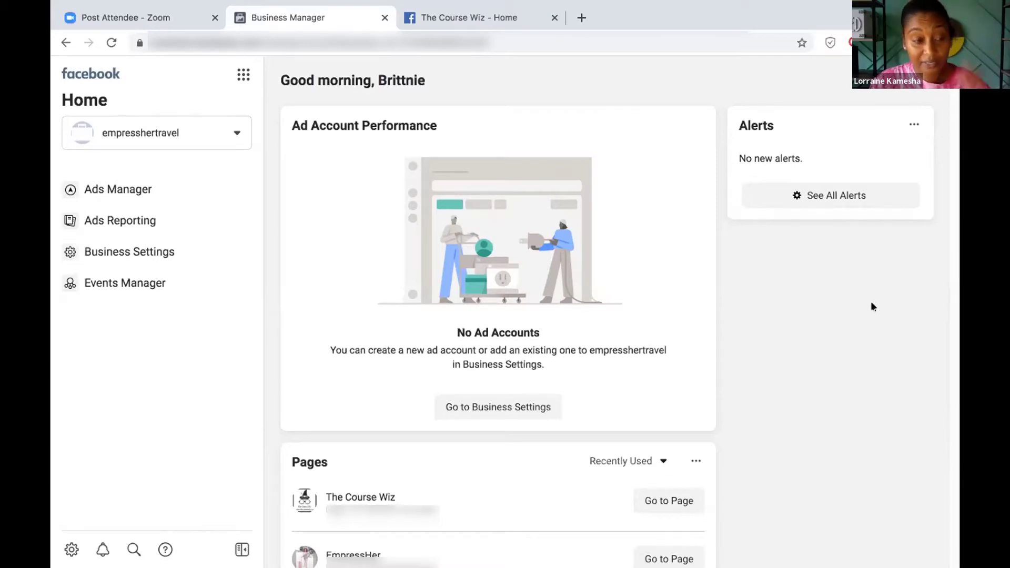
Step: In Events Manager, connect a new Web data source using the Facebook Pixel method
left_click(92, 285)
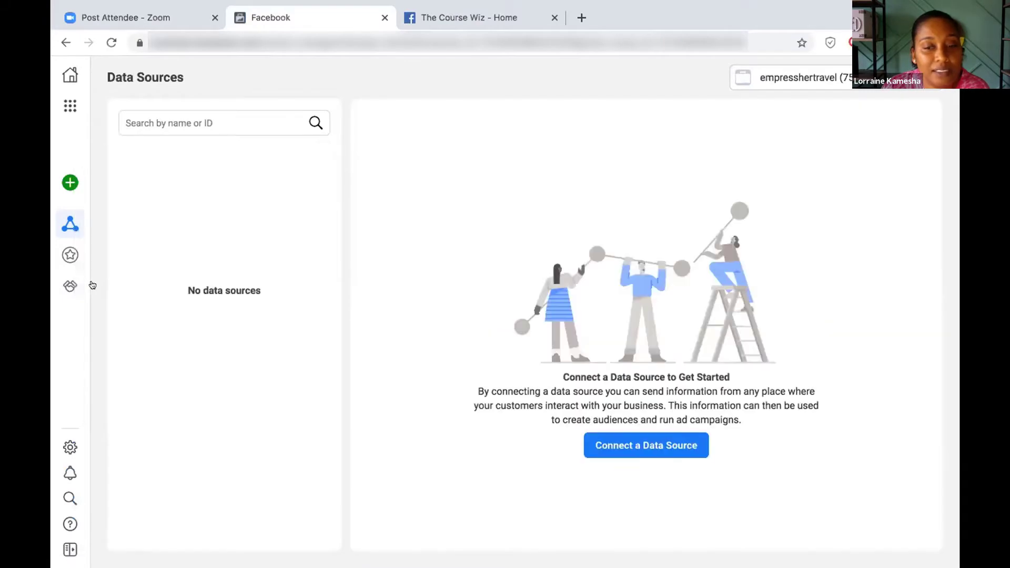
mouse_move(63, 180)
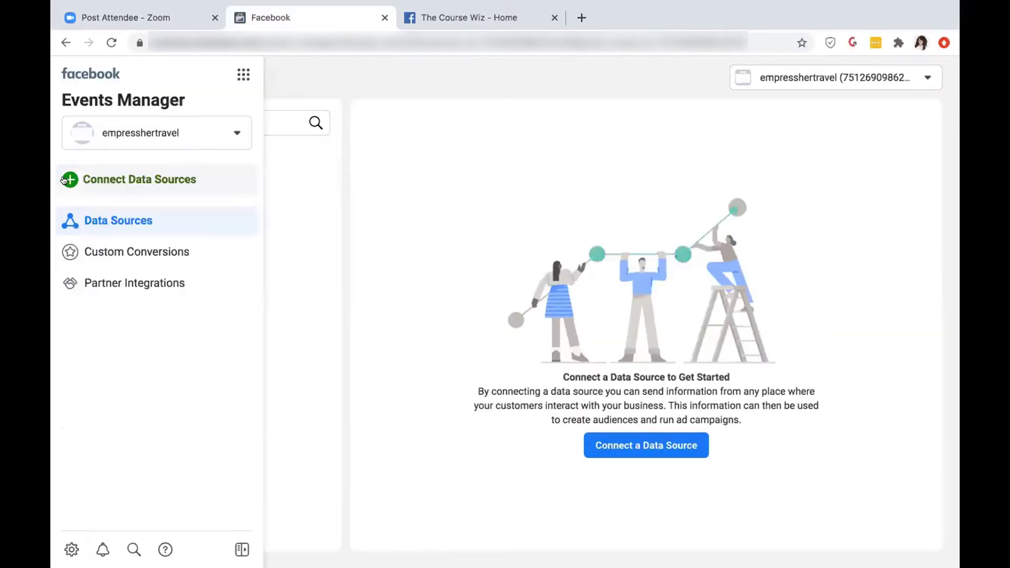
left_click(108, 187)
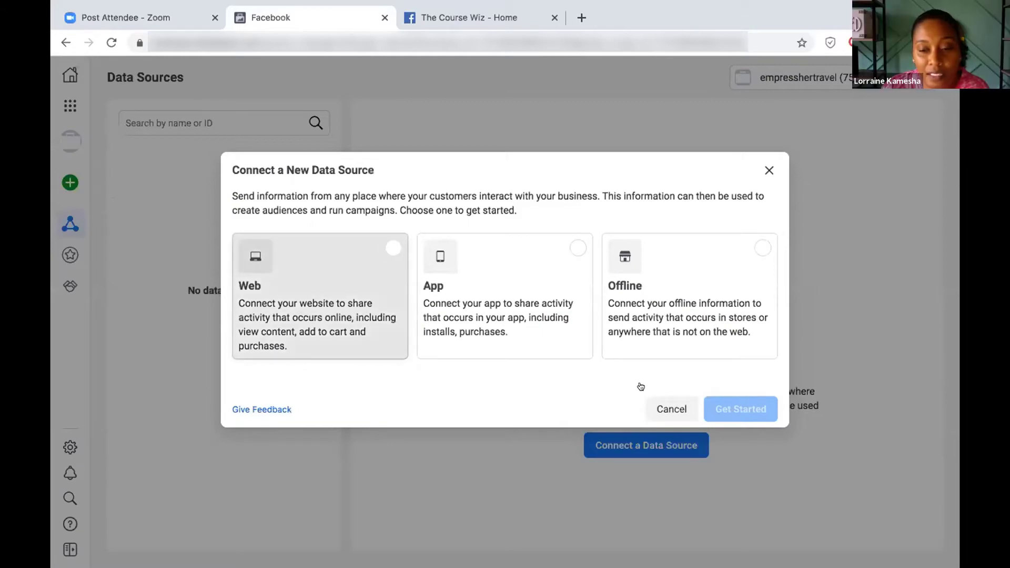
left_click(320, 295)
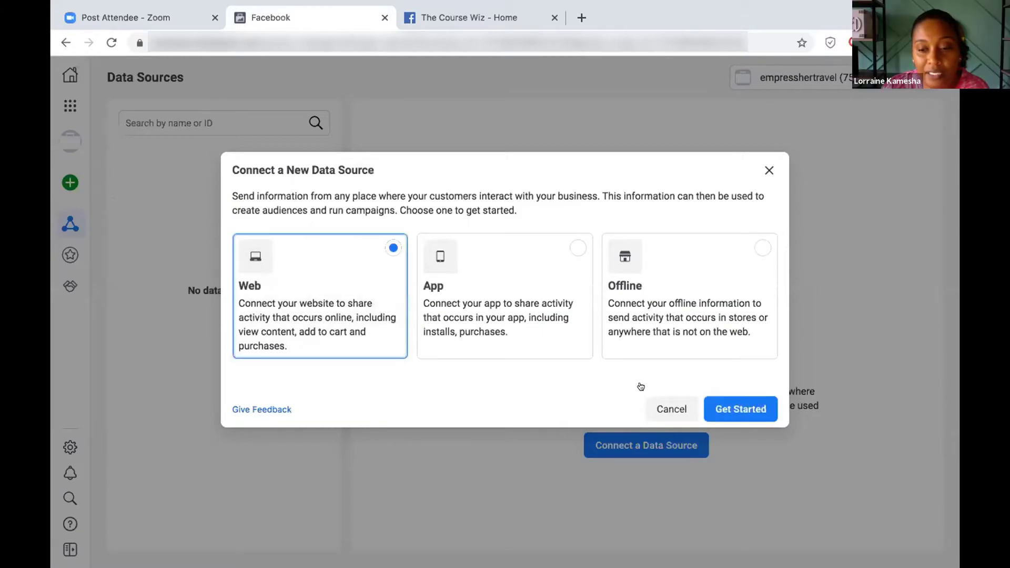
left_click(731, 402)
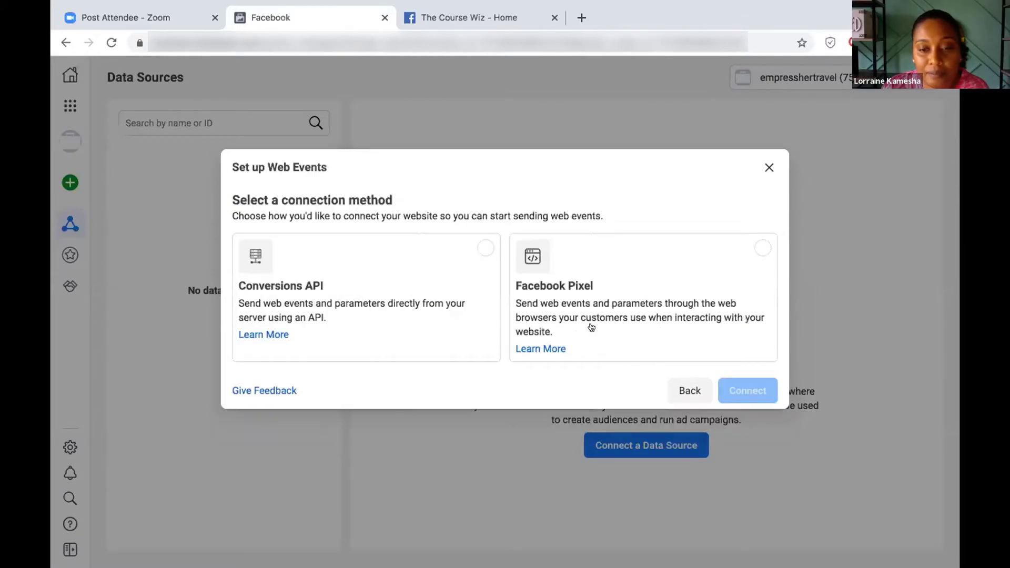
left_click(755, 246)
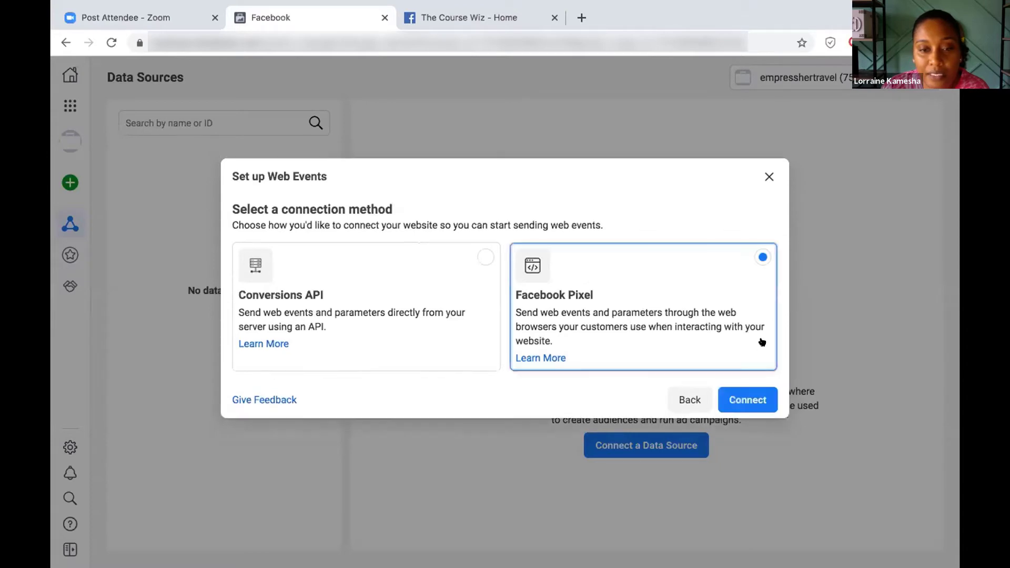
left_click(751, 401)
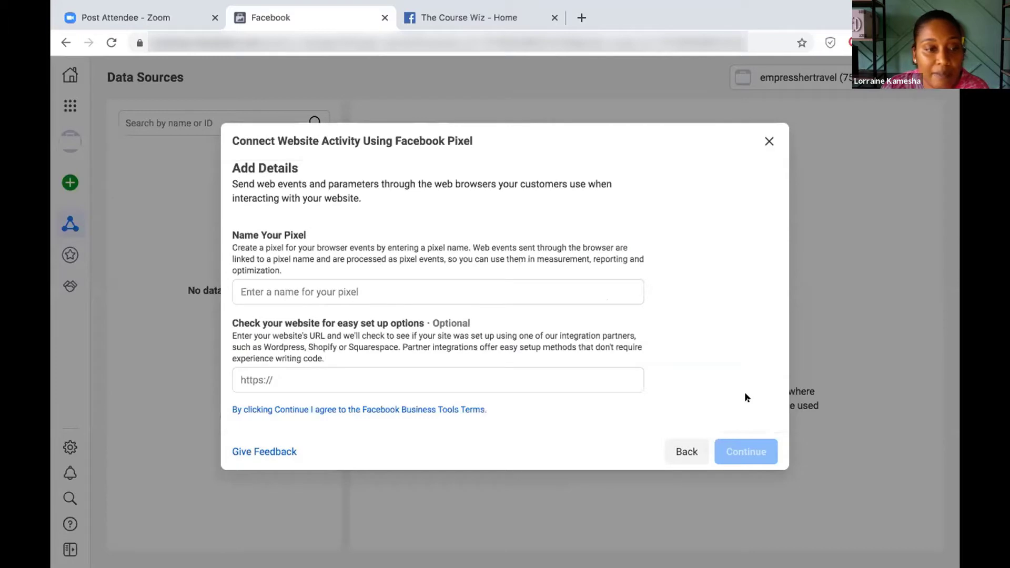
Step: Paste in the pixel name and the full website address
left_click(570, 282)
key("ctrl+v")
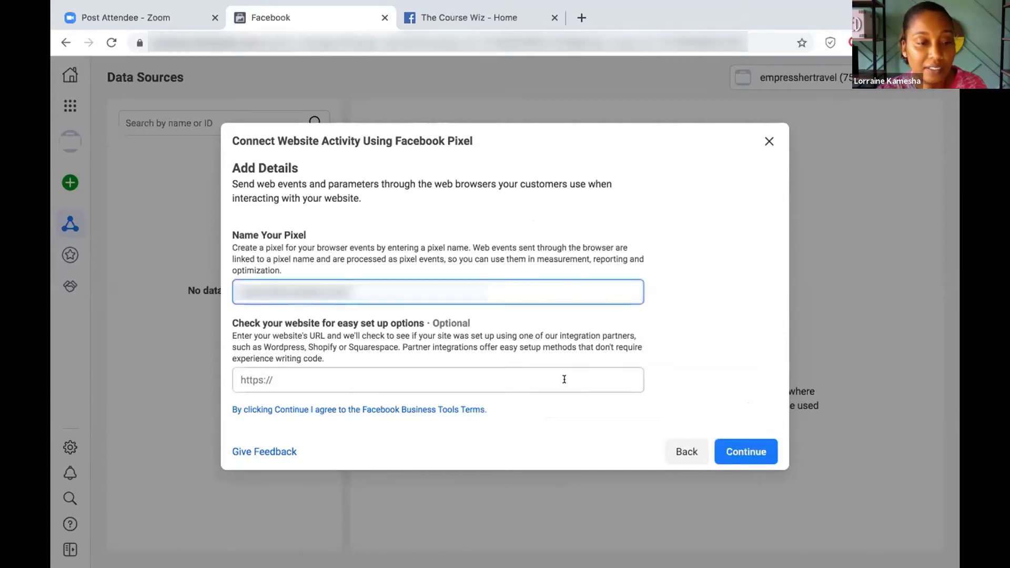
left_click(564, 379)
key("ctrl+v")
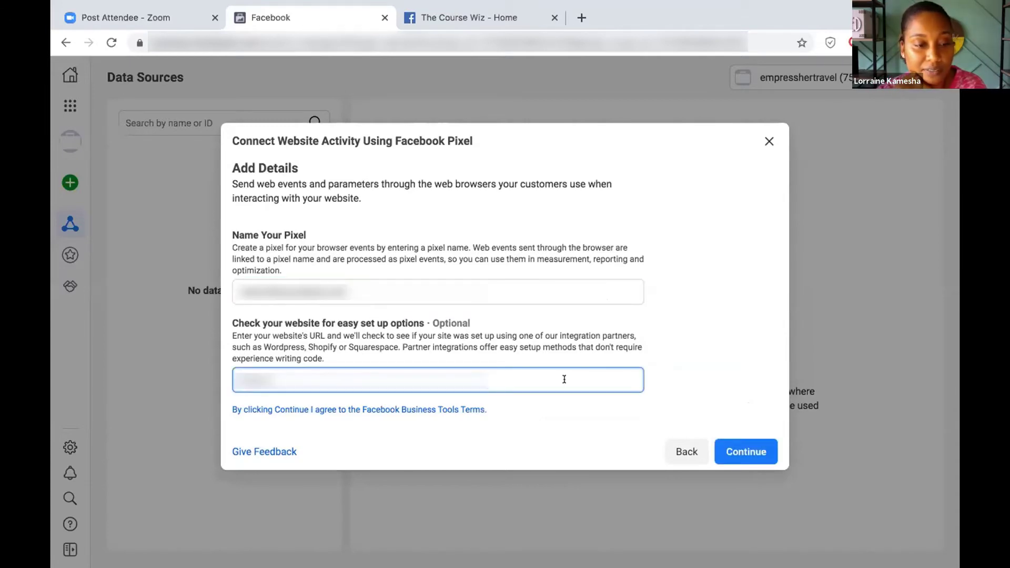
key("BackSpace")
key("BackSpace")
key("BackSpace")
key("BackSpace")
key("ctrl+v")
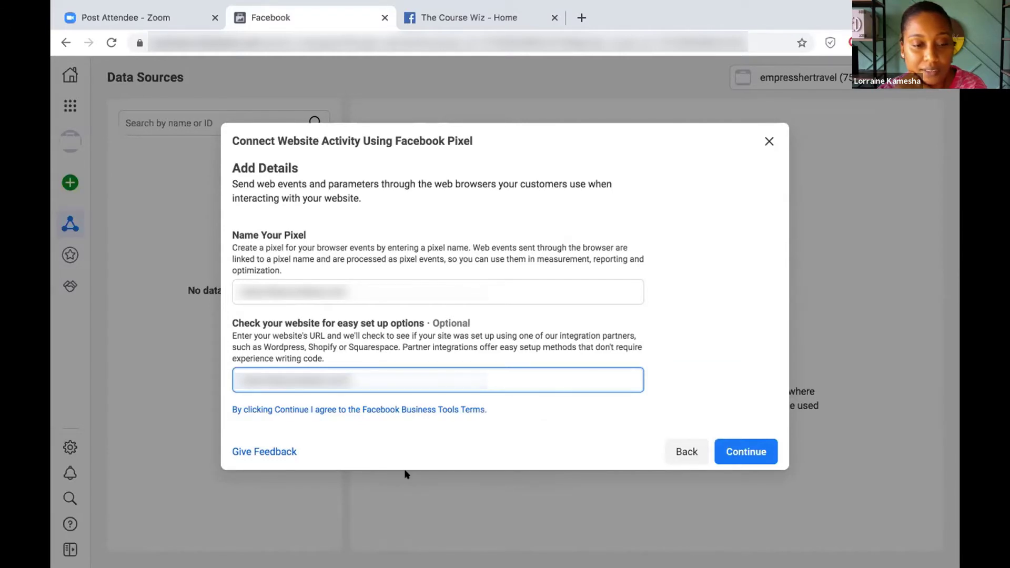
Step: Submit the pixel details, choose the WordPress partner with Advanced Matching on, and download the plugin zip
left_click(743, 444)
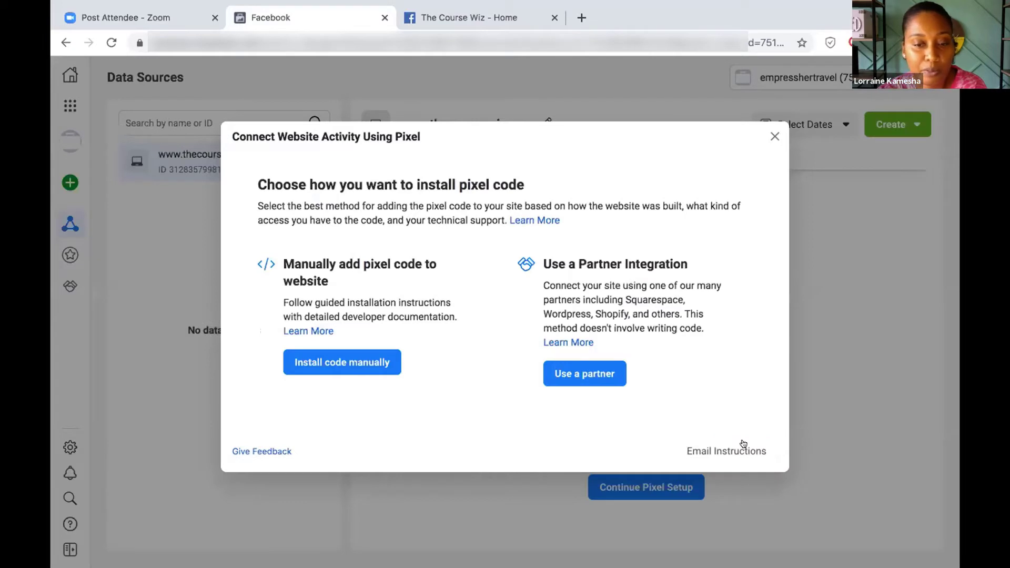
left_click(592, 373)
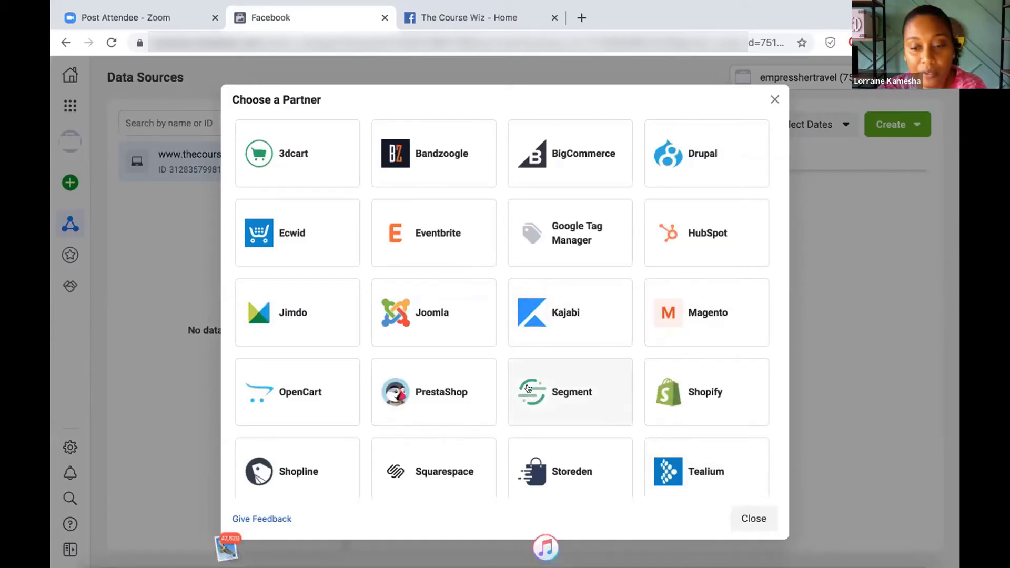
left_click(405, 309)
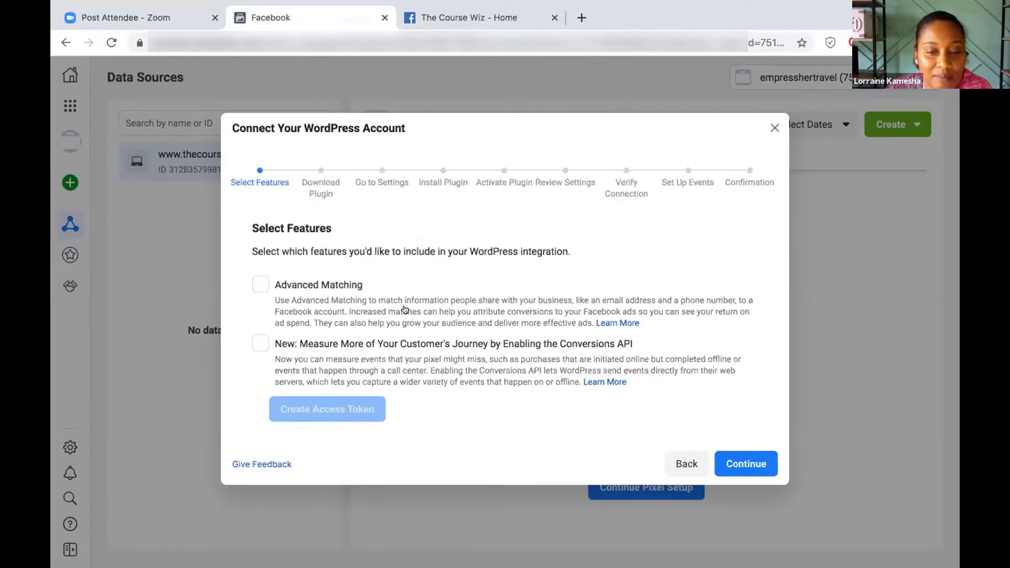
left_click(258, 283)
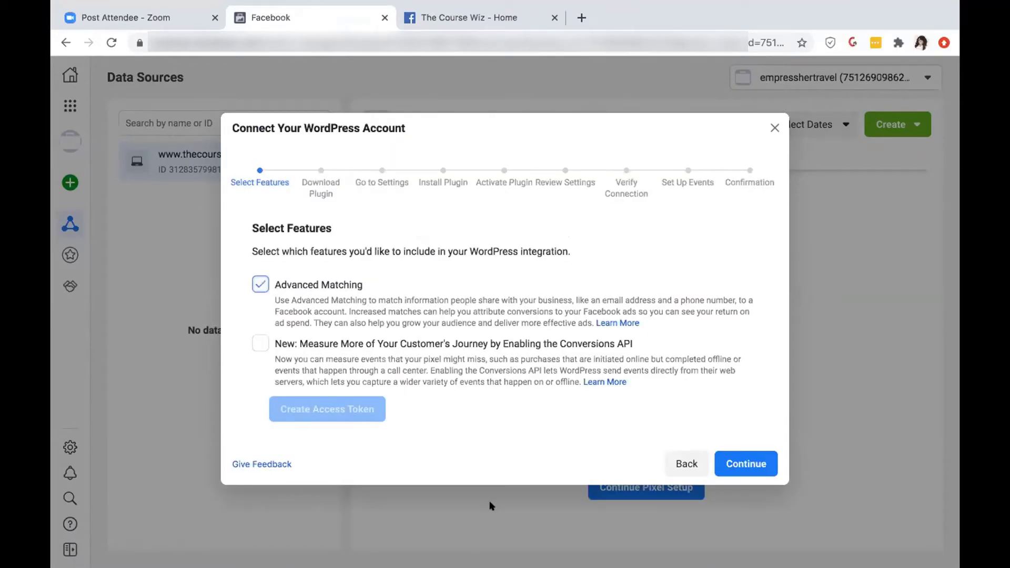
left_click(718, 474)
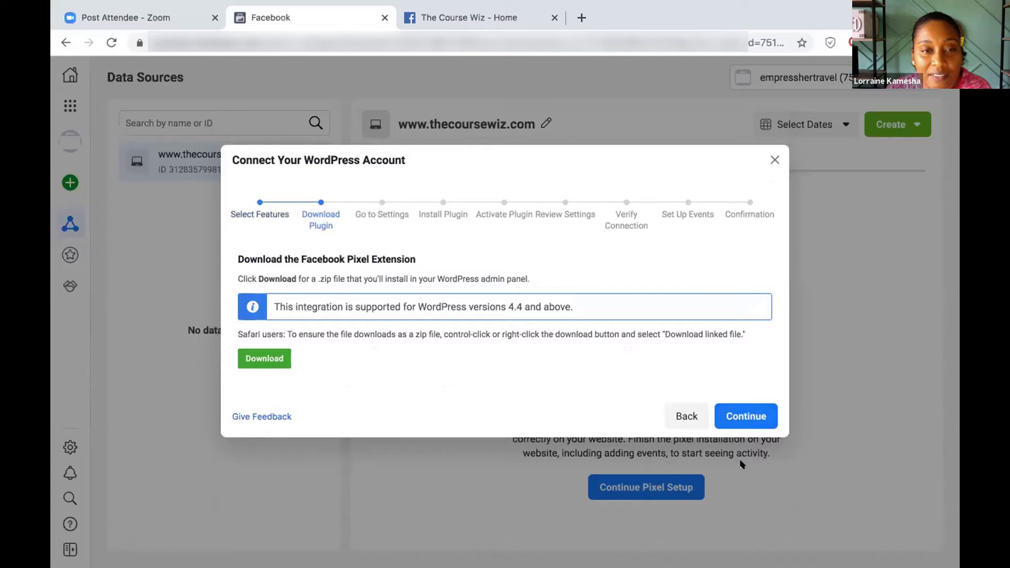
left_click(256, 361)
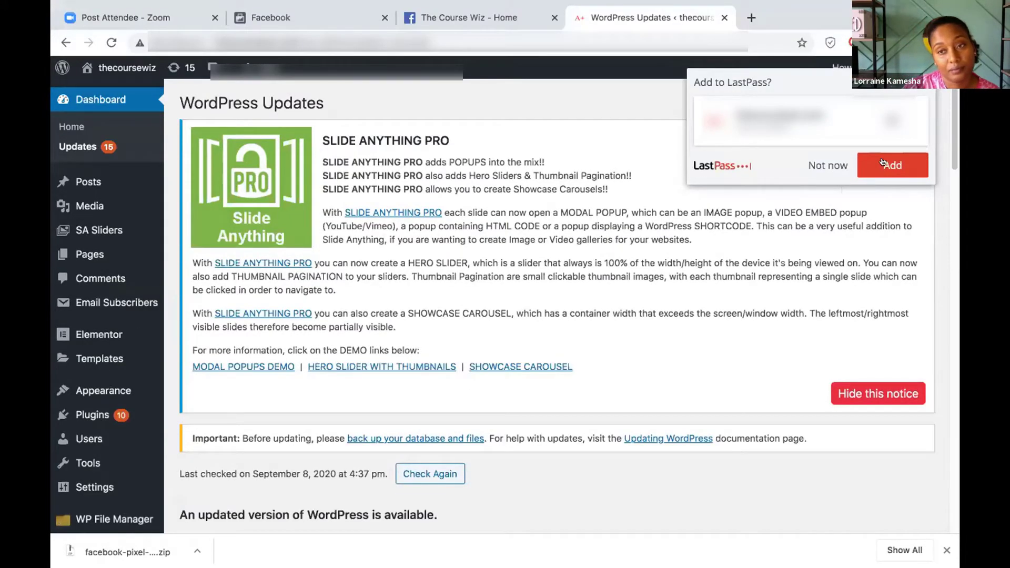
Step: Upload the downloaded pixel plugin zip under Plugins > Add New and install it
mouse_move(129, 417)
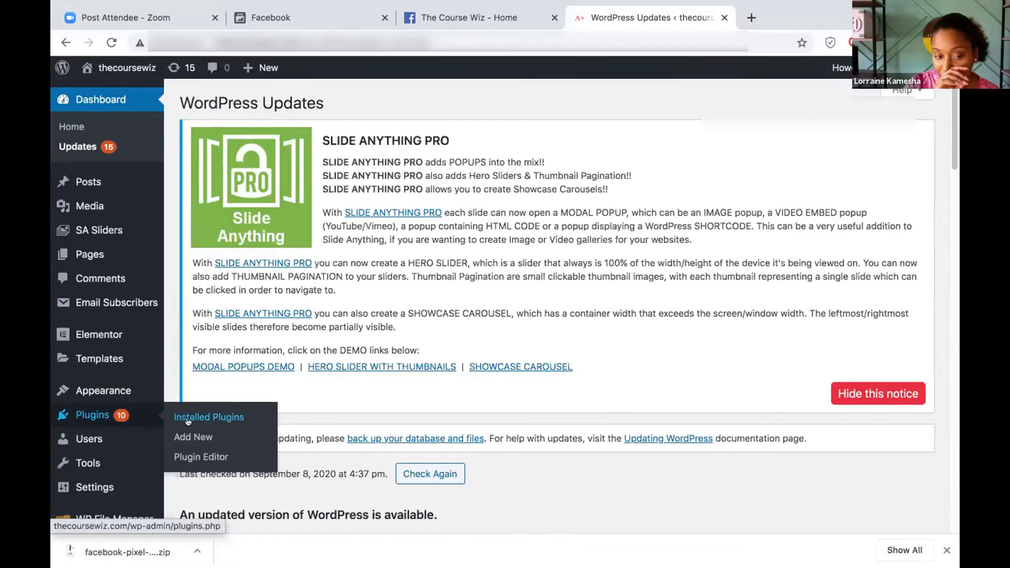
left_click(193, 438)
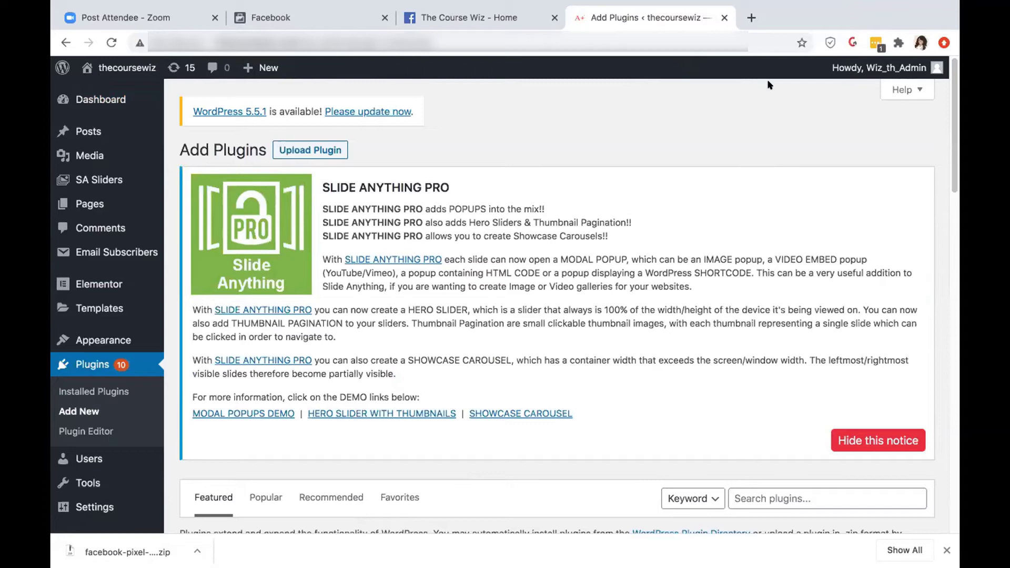
left_click(295, 150)
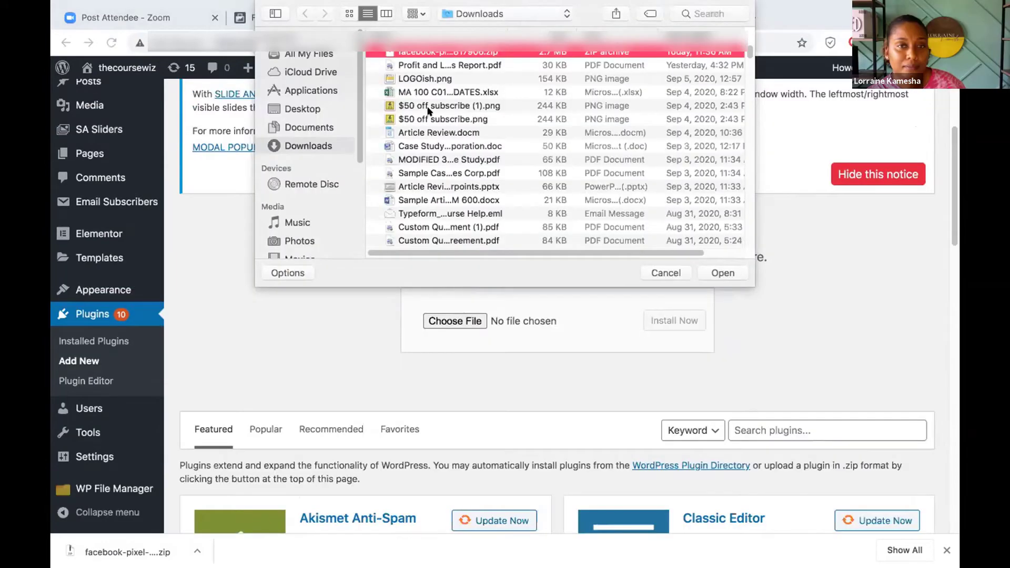
key("Escape")
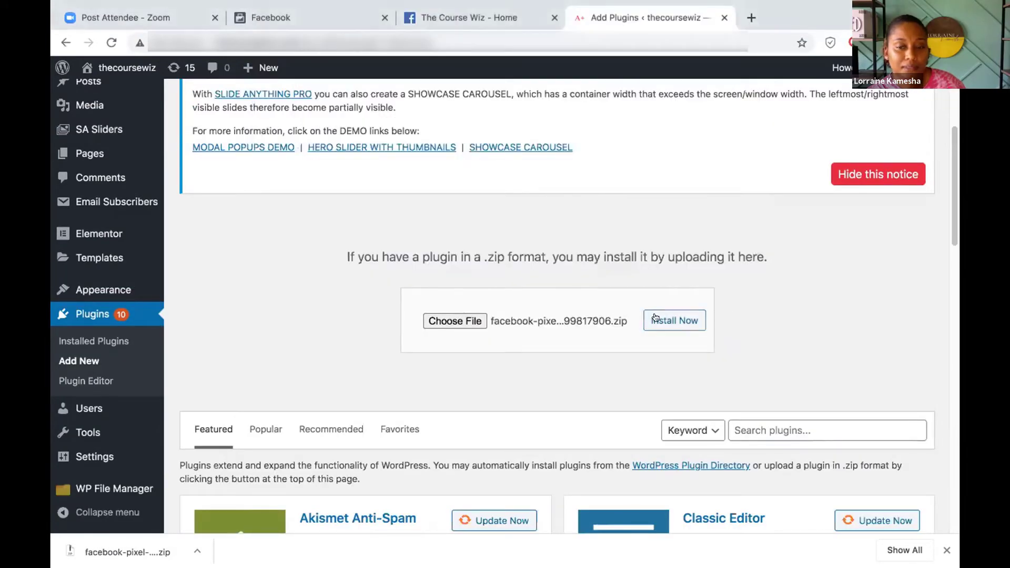
left_click(655, 317)
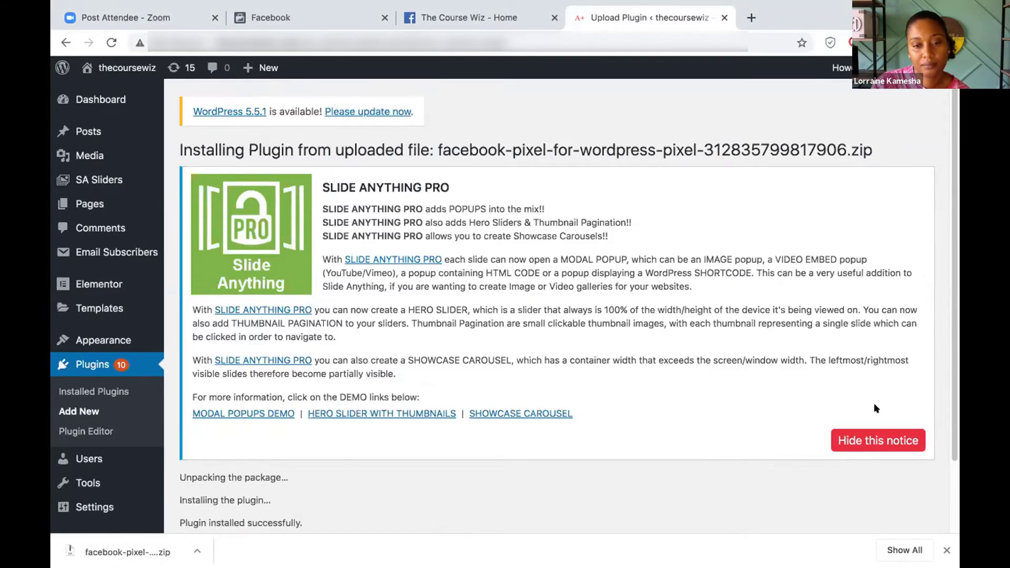
scroll(944, 511, "down", 2)
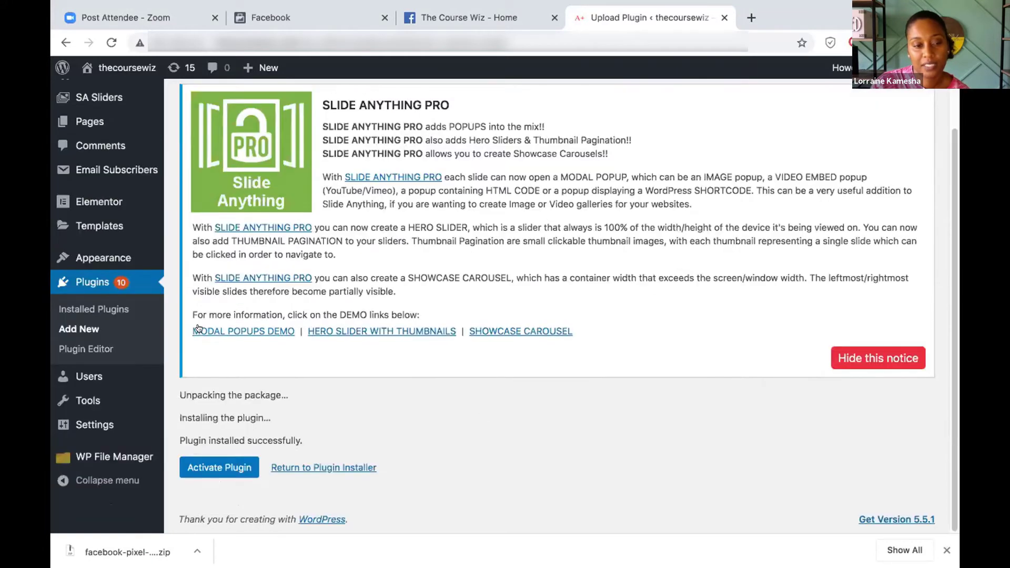
Step: Activate the Official Facebook Pixel plugin and view its settings down to the Pixel ID fields
left_click(216, 466)
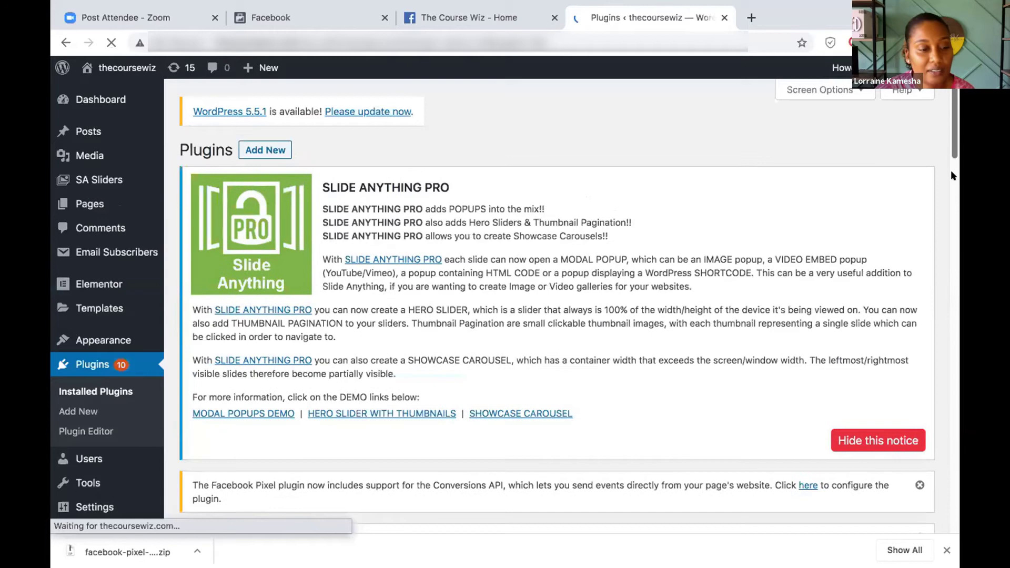
left_click_drag(951, 170, 955, 392)
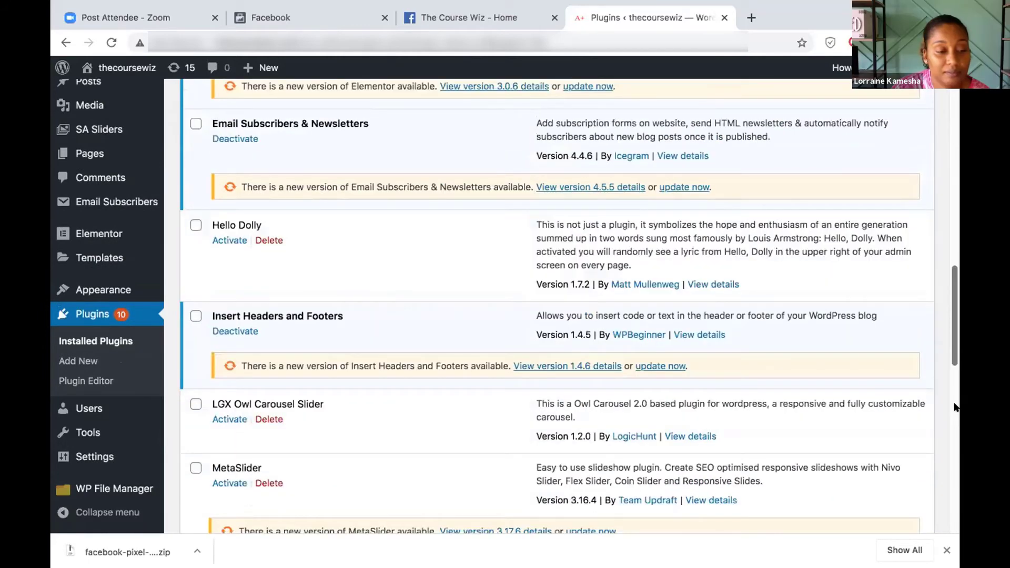
scroll(718, 327, "down", 5)
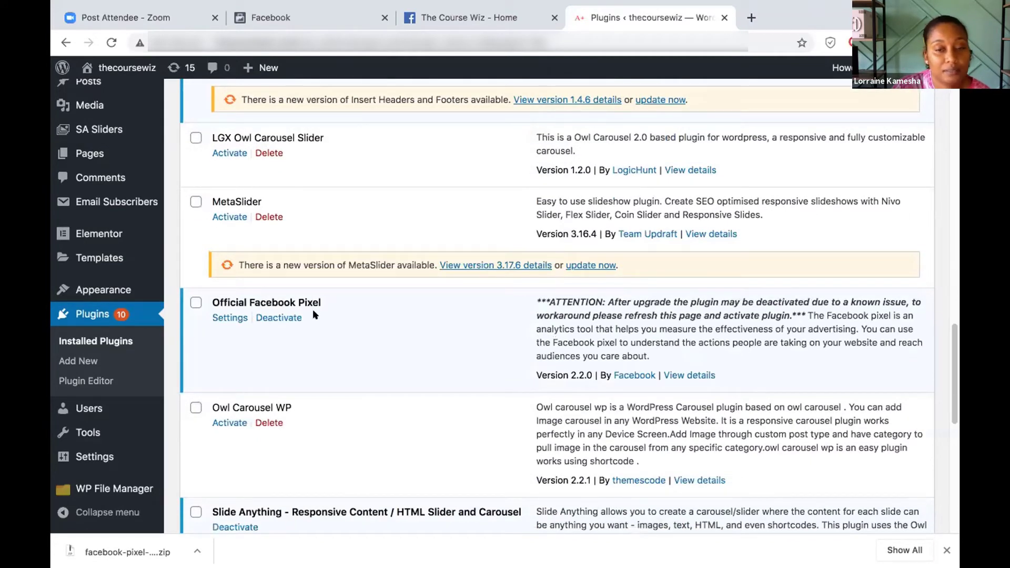
left_click(223, 317)
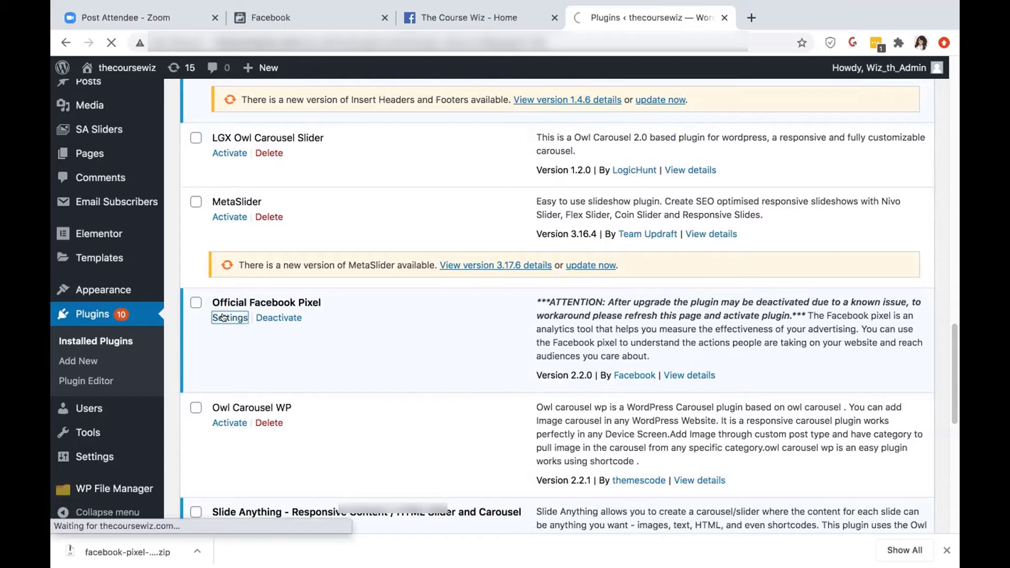
scroll(953, 288, "down", 6)
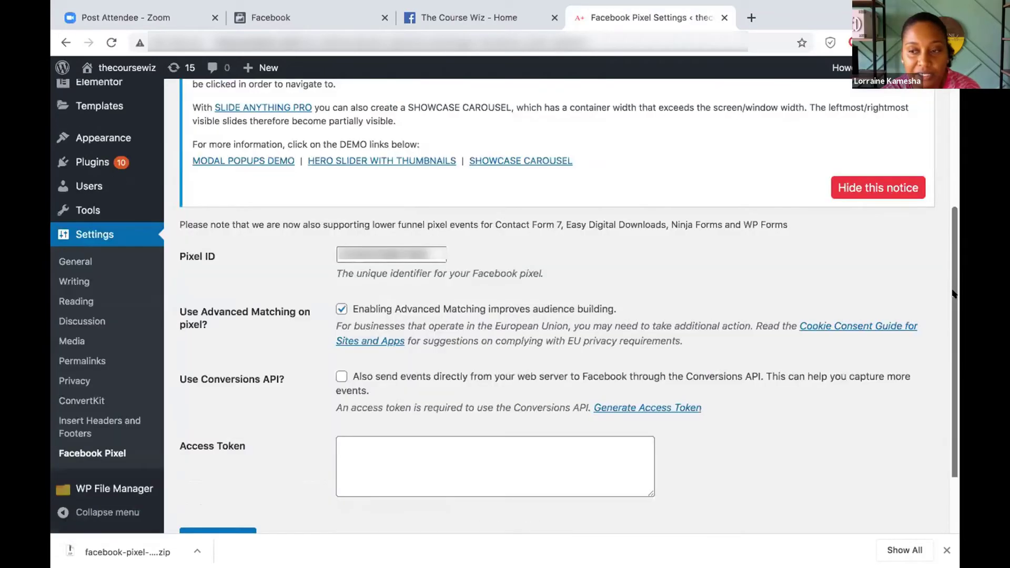
scroll(954, 315, "down", 1)
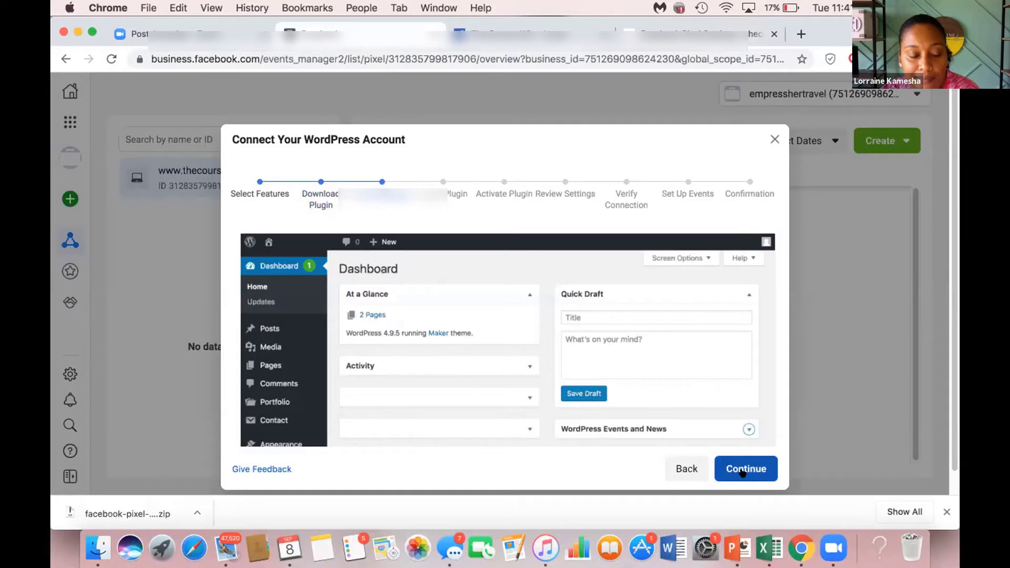
Step: Continue past Install Plugin, Activate Plugin and Review Settings, checking the WordPress settings tab
left_click(742, 472)
left_click(740, 452)
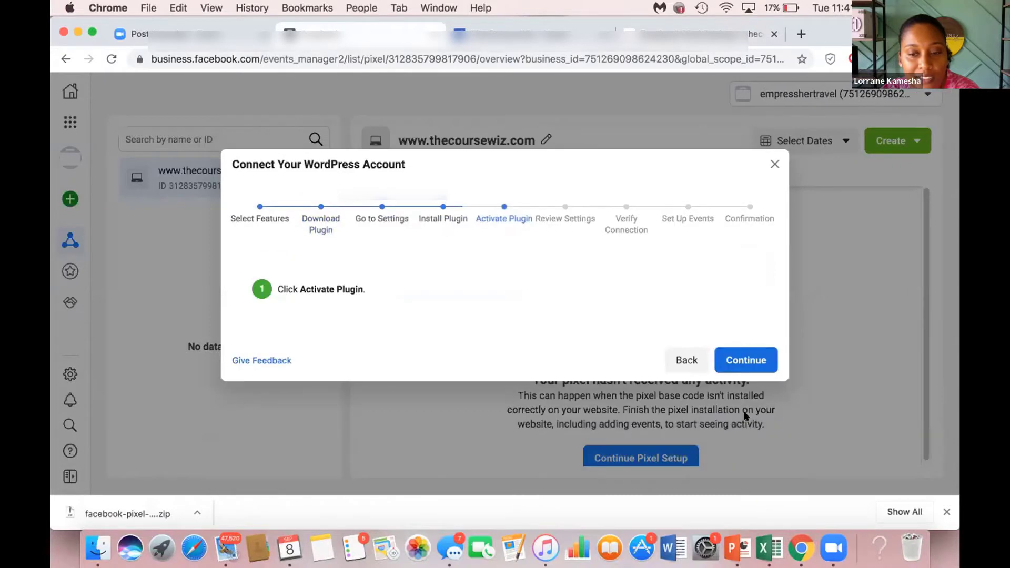
left_click(744, 488)
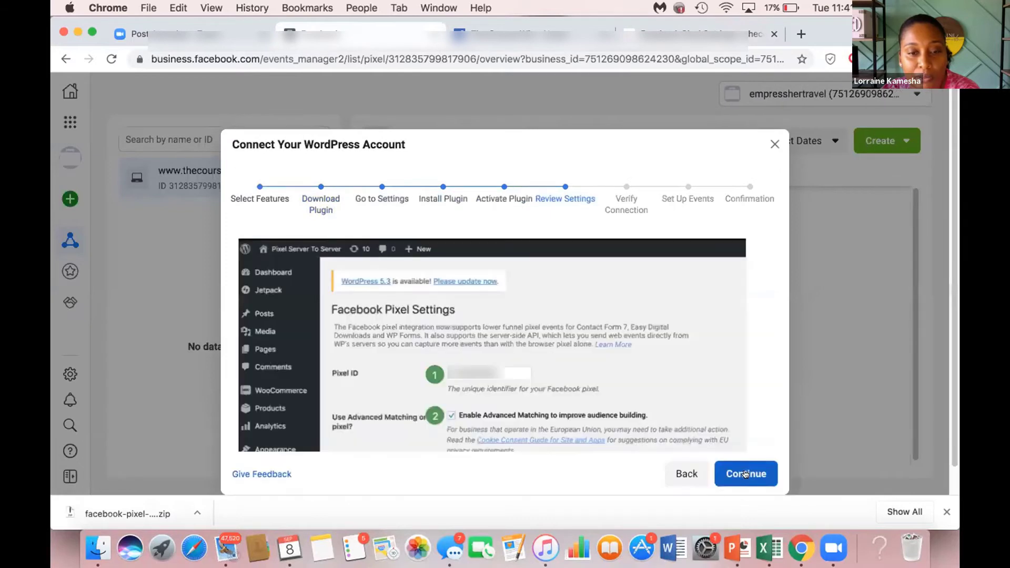
left_click(745, 474)
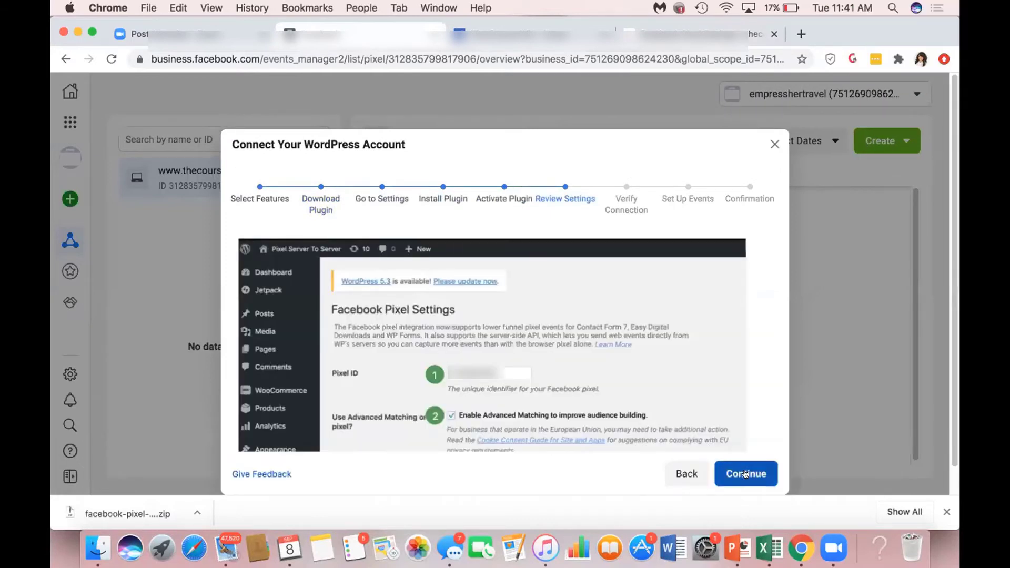
left_click(726, 32)
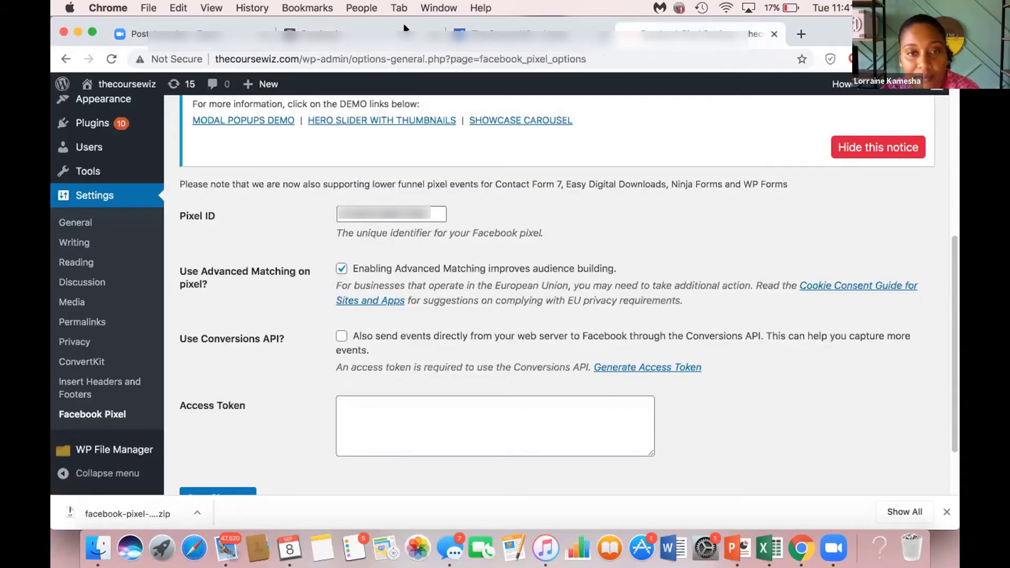
left_click(405, 29)
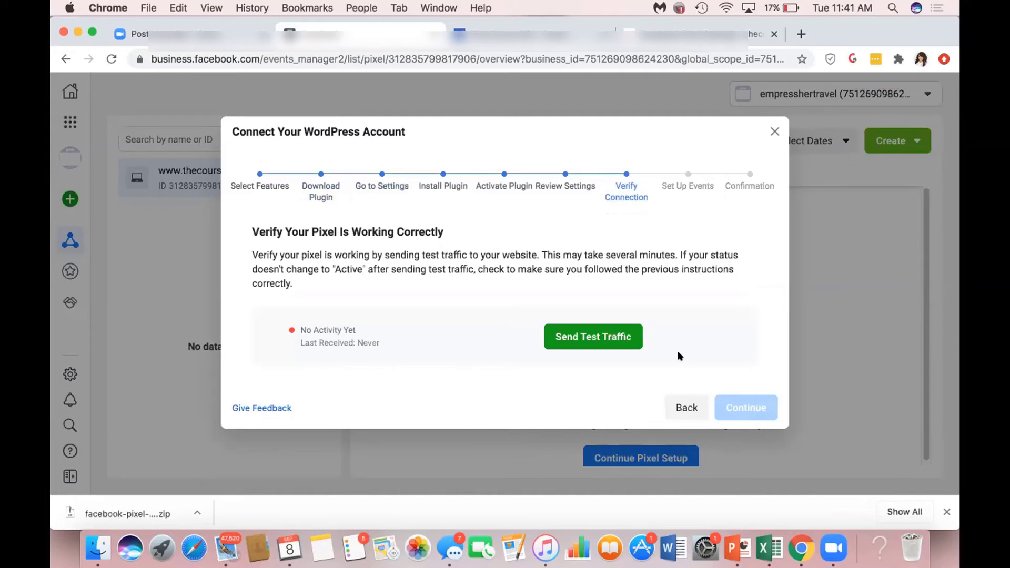
left_click(590, 338)
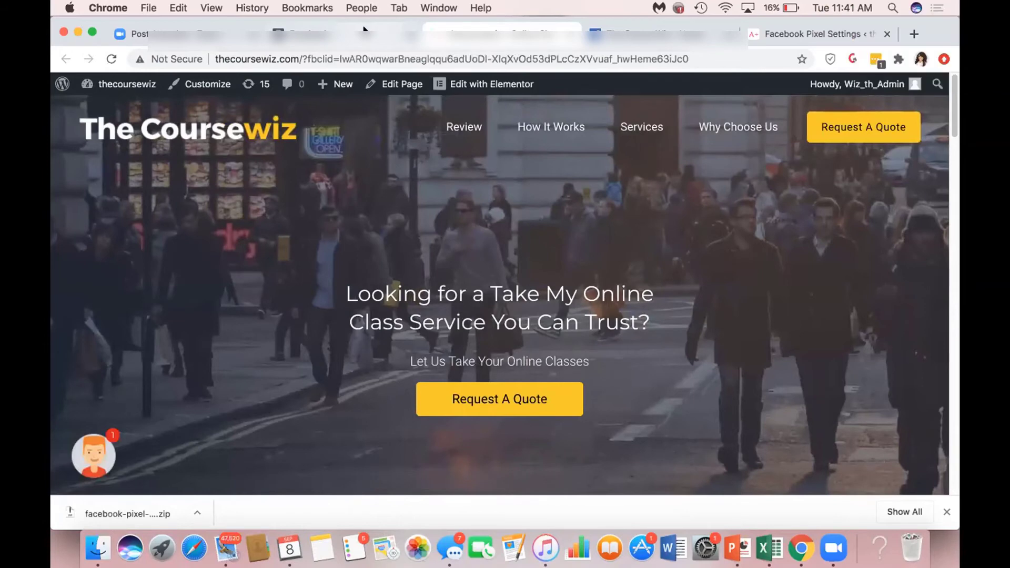
left_click(363, 29)
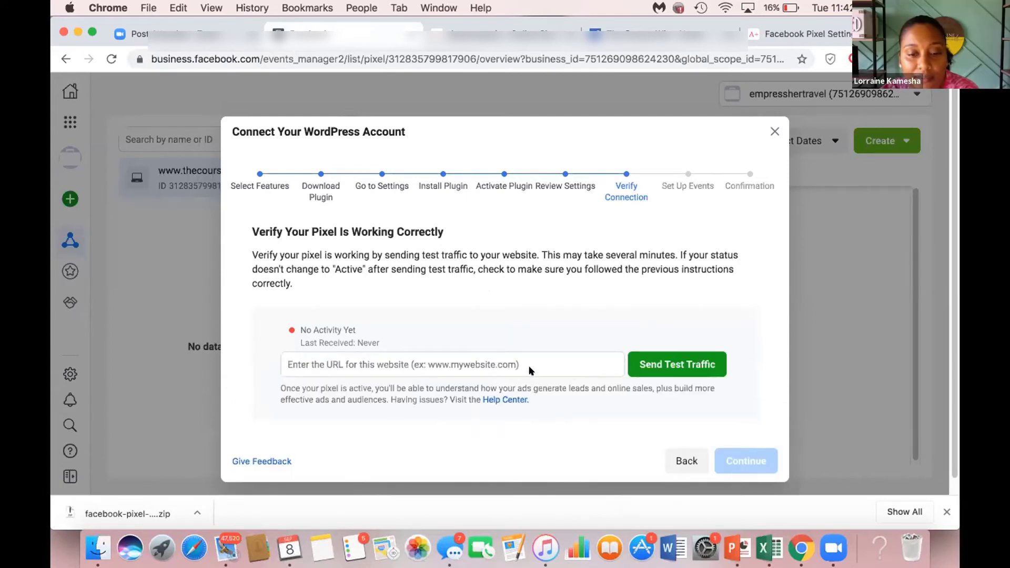
left_click(530, 362)
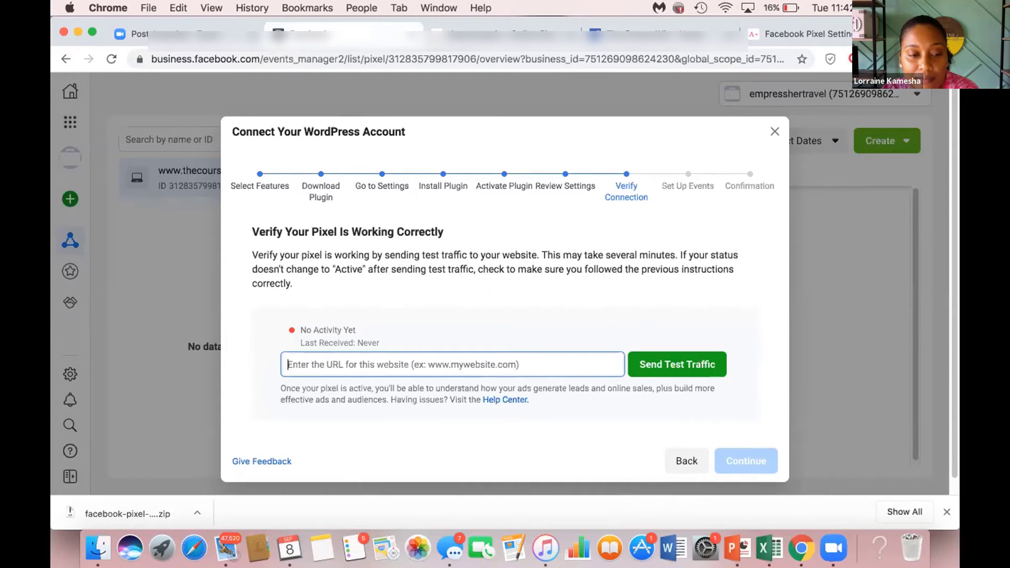
type("tcw")
left_click(336, 380)
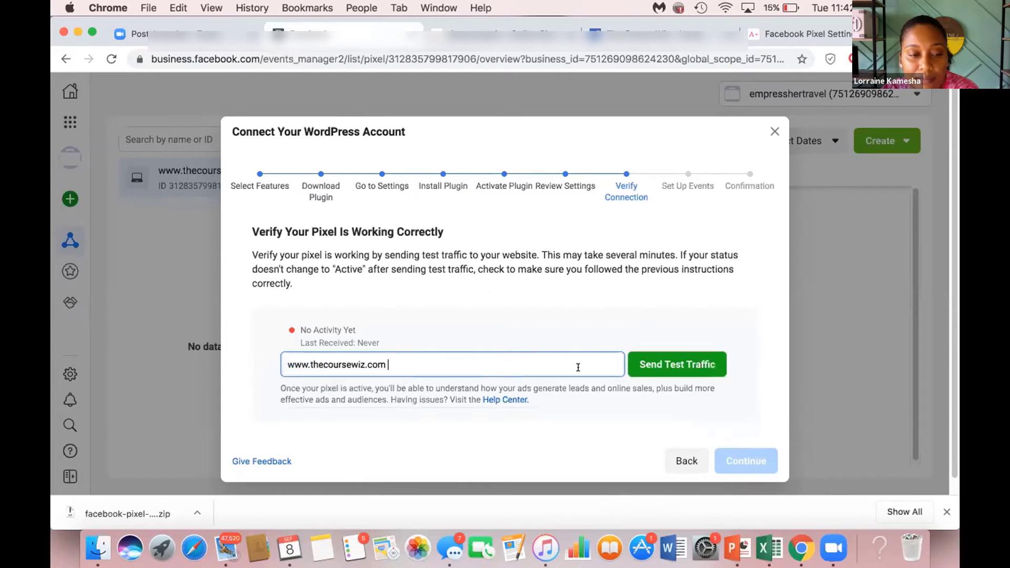
left_click(694, 364)
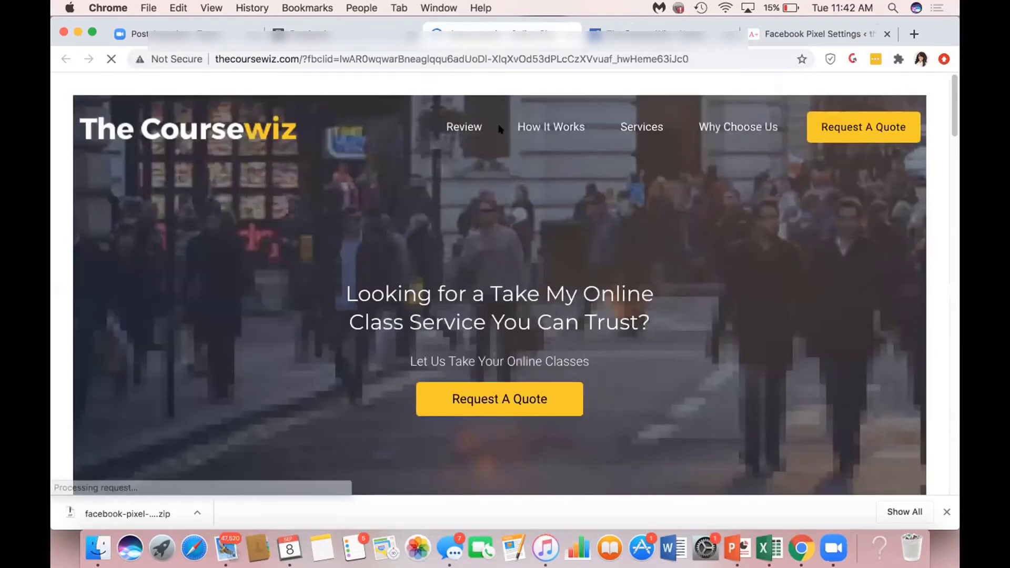
left_click(805, 34)
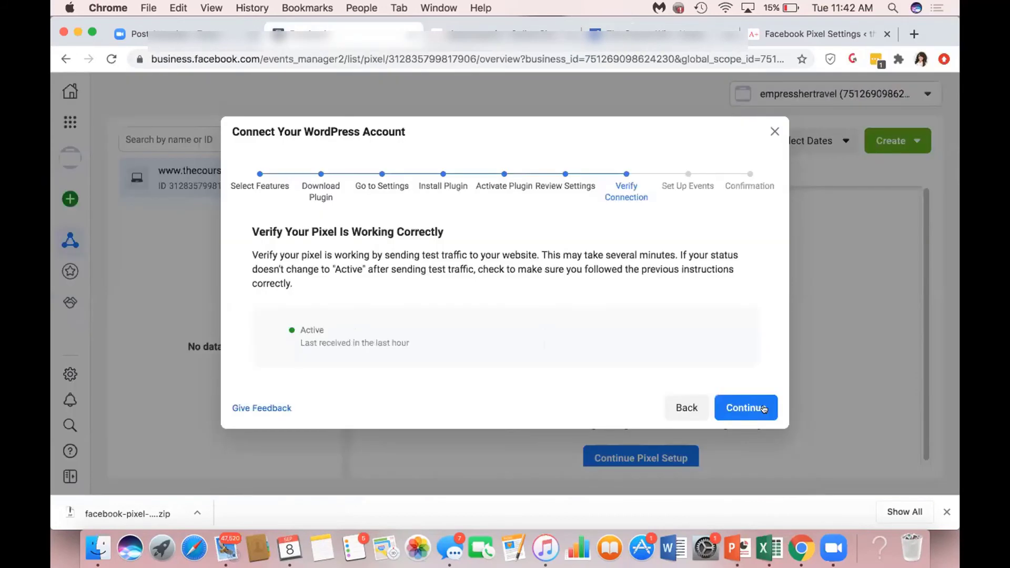
Step: Continue to Set Up Events, enter the thecoursewiz.com address as Website URL and open the website
left_click(753, 409)
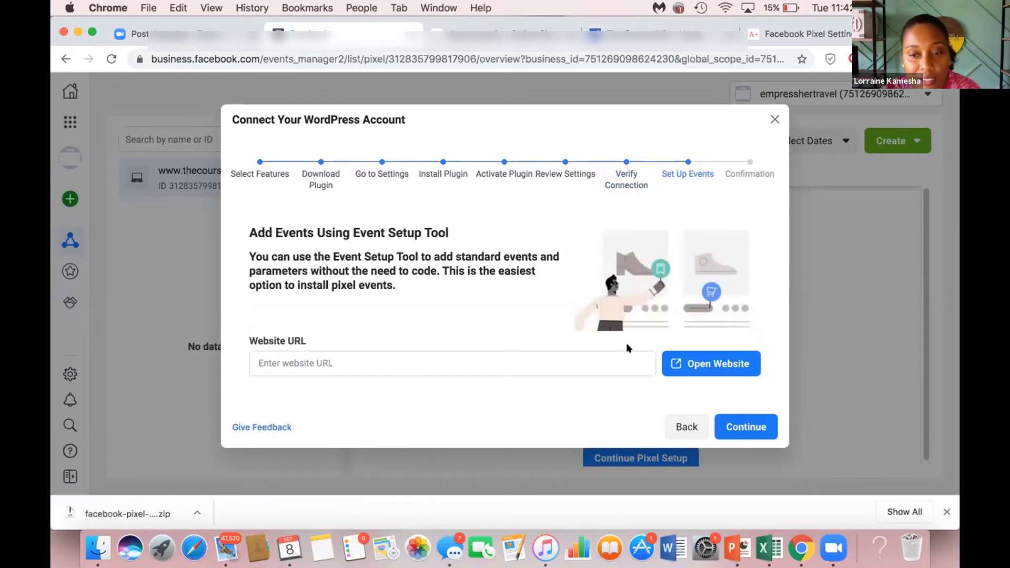
left_click(626, 363)
type("t")
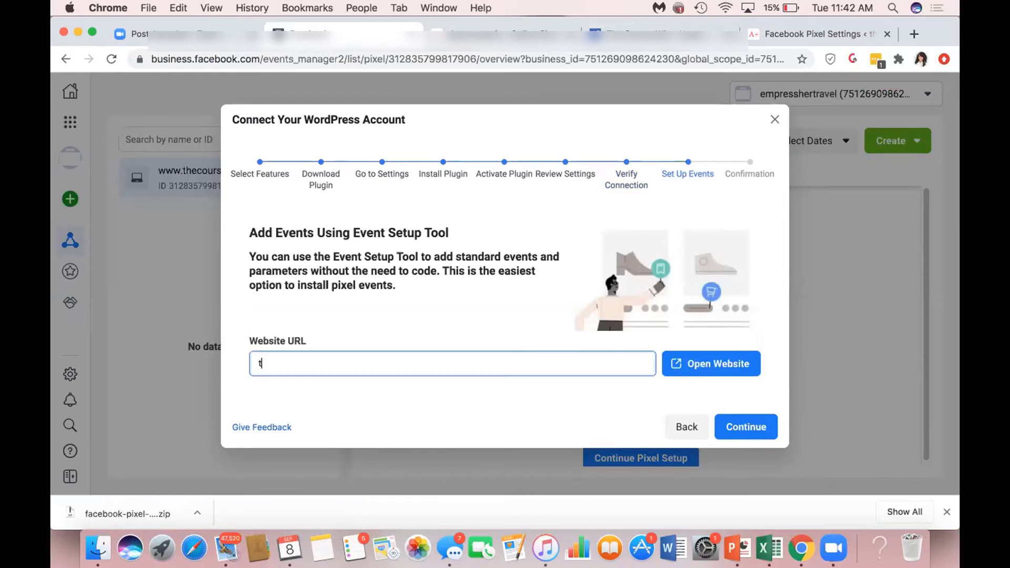
type("cs")
key("BackSpace")
type("w")
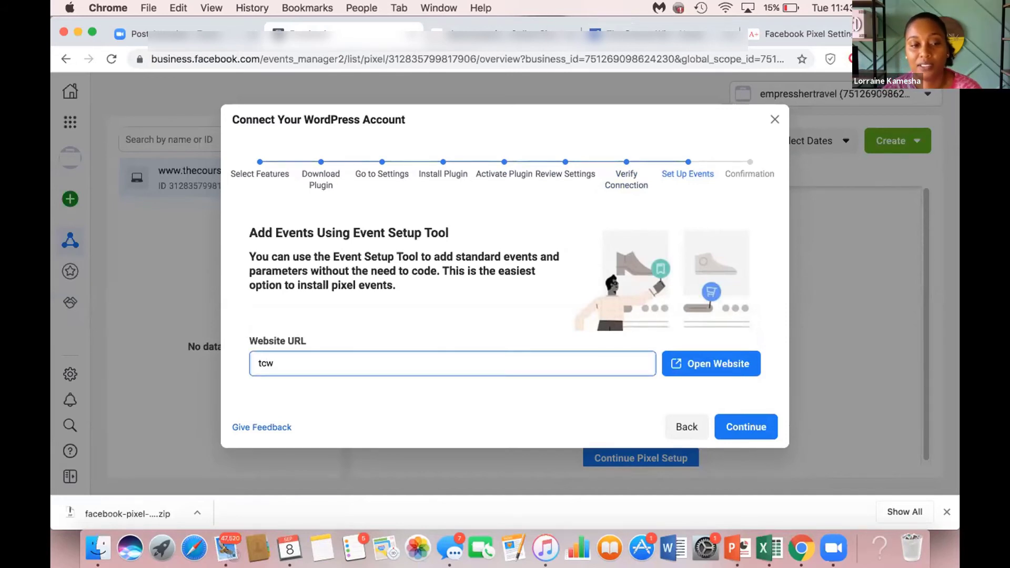
key("BackSpace")
key("BackSpace")
key("BackSpace")
type("wwww")
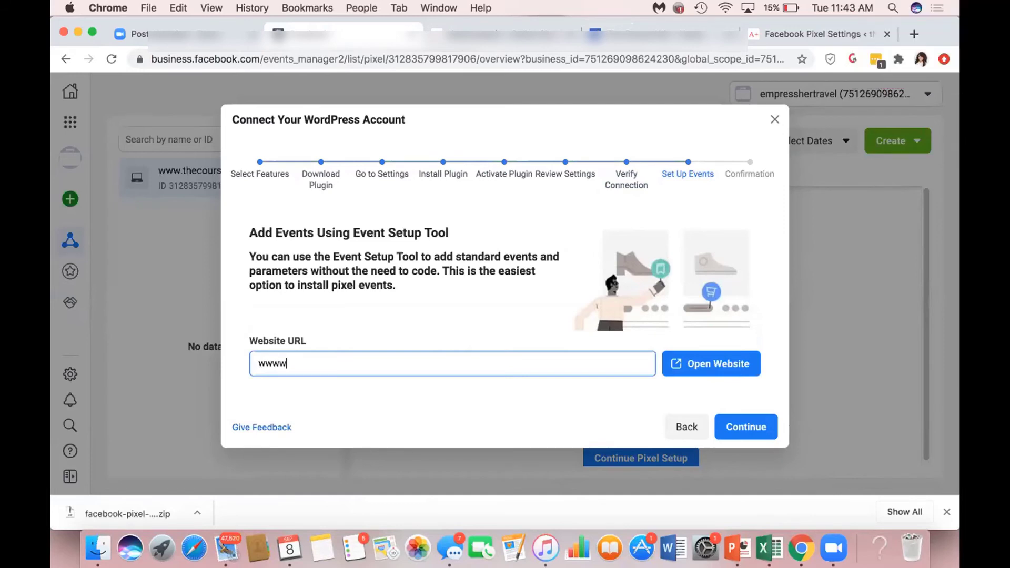
key("BackSpace")
type(".tcw")
left_click(711, 363)
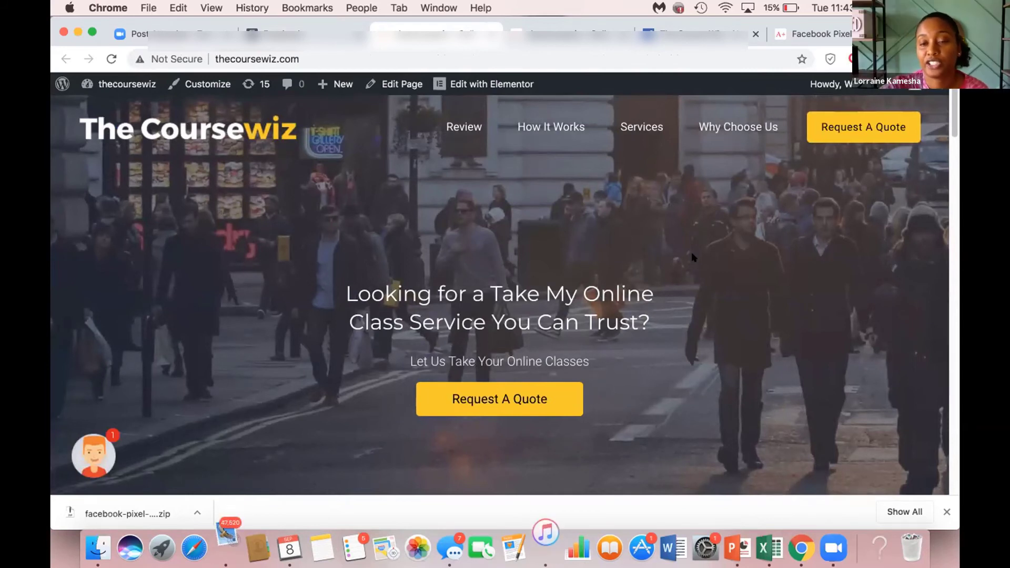
Step: Close the blank site tabs and edit the Website URL from https to http
key("super+w")
left_click(693, 361)
key("super+w")
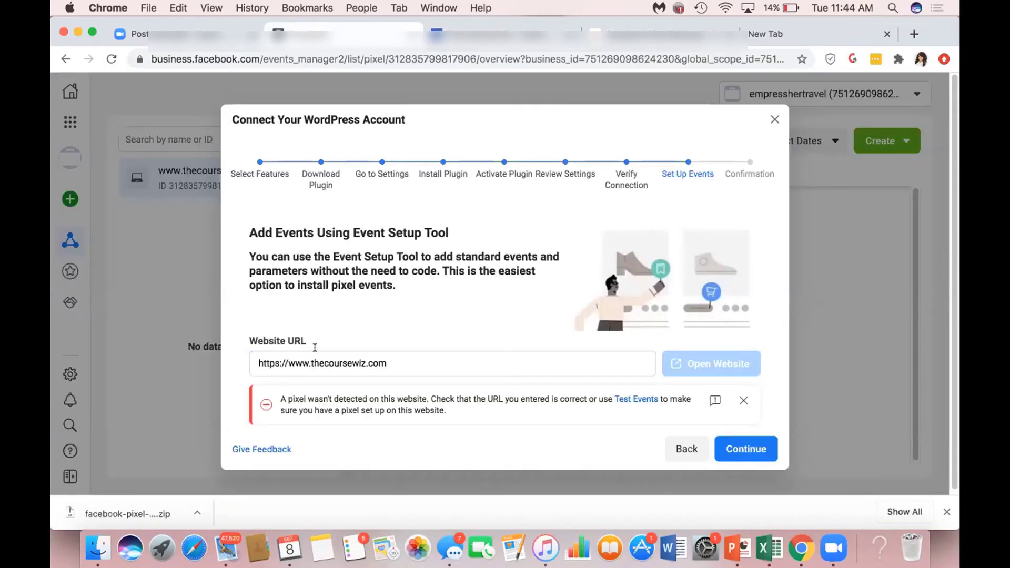
left_click(275, 361)
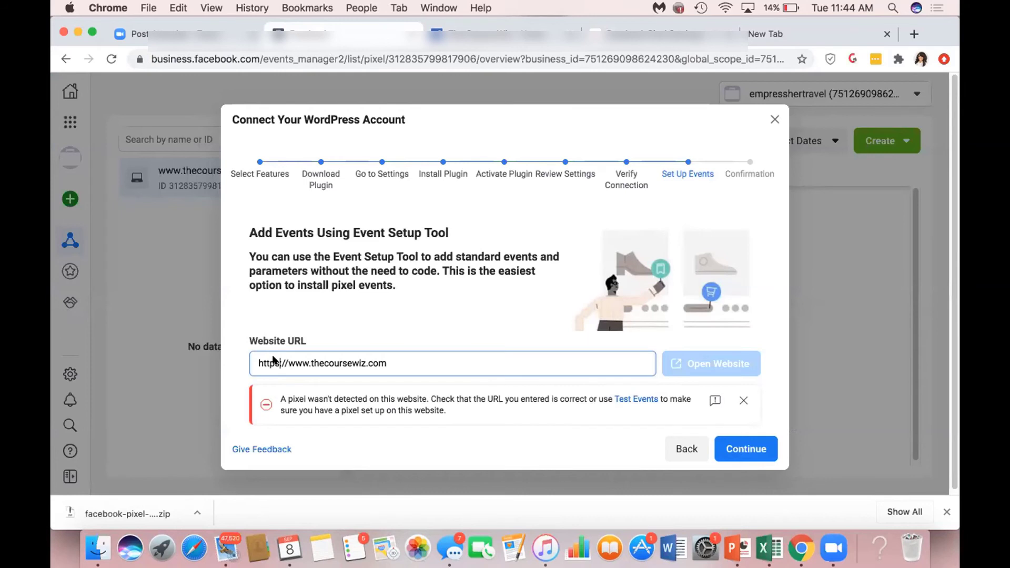
key("BackSpace")
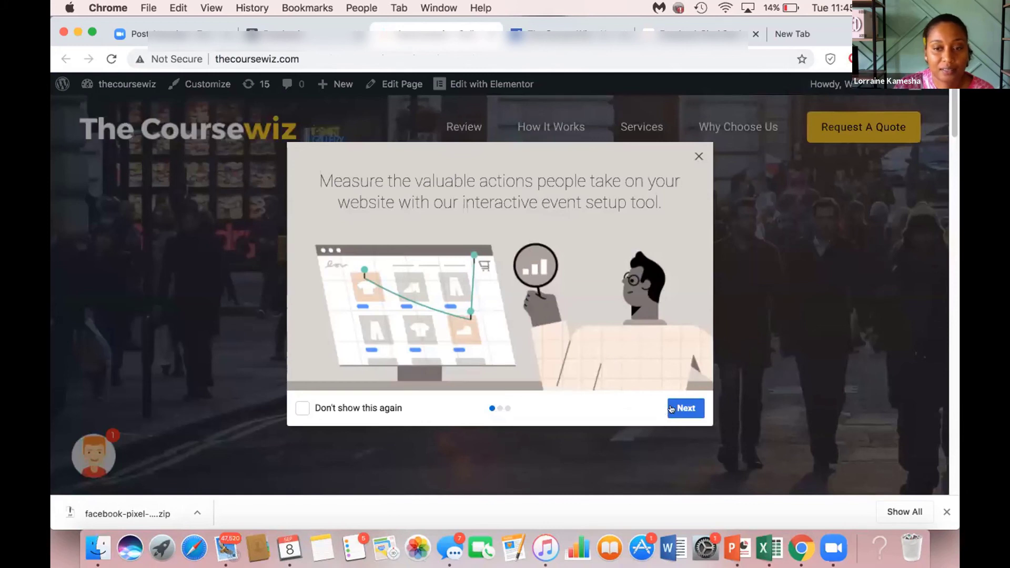
Step: Advance through the three Event Setup Tool introduction slides
left_click(671, 408)
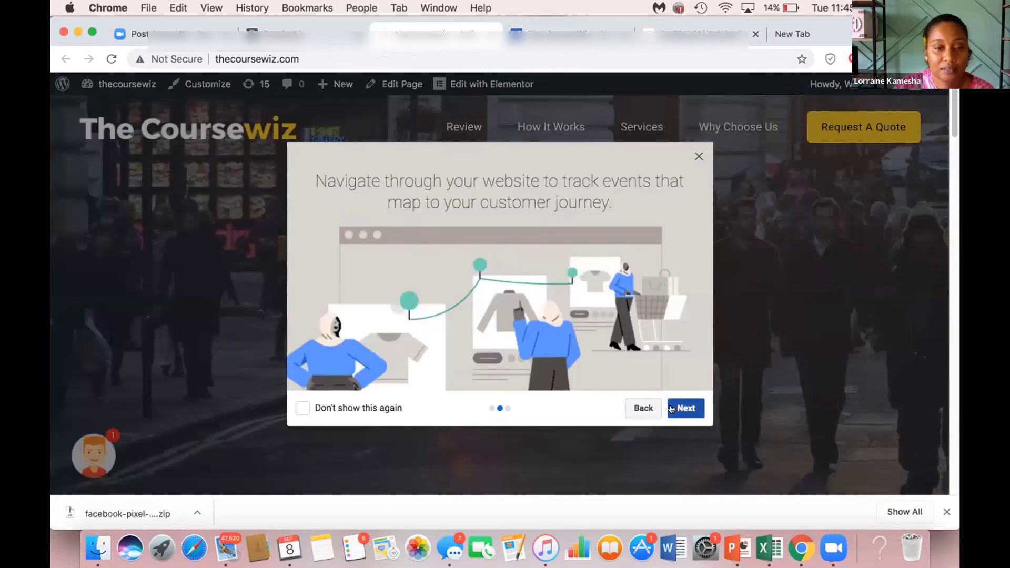
left_click(672, 409)
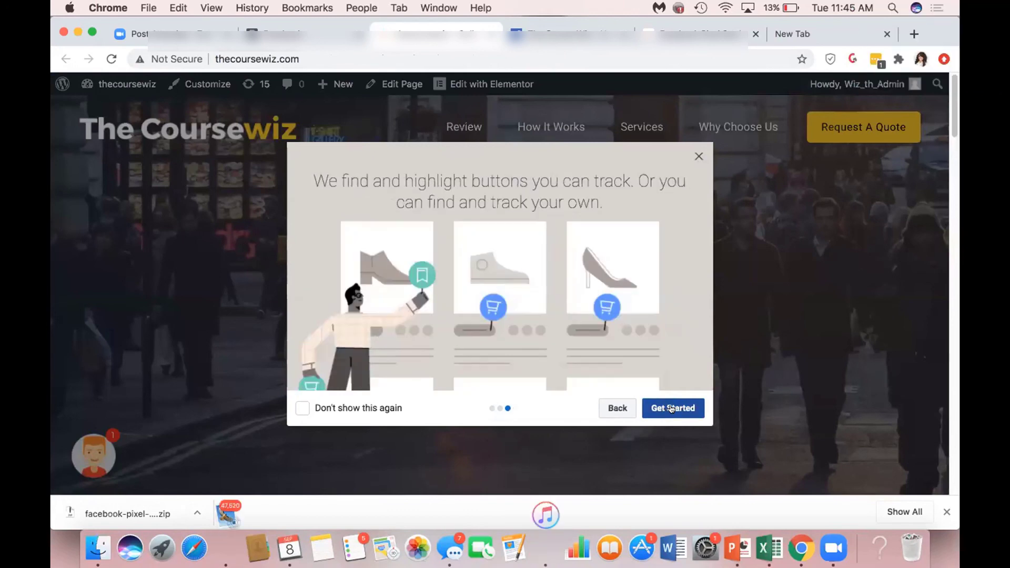
left_click(672, 409)
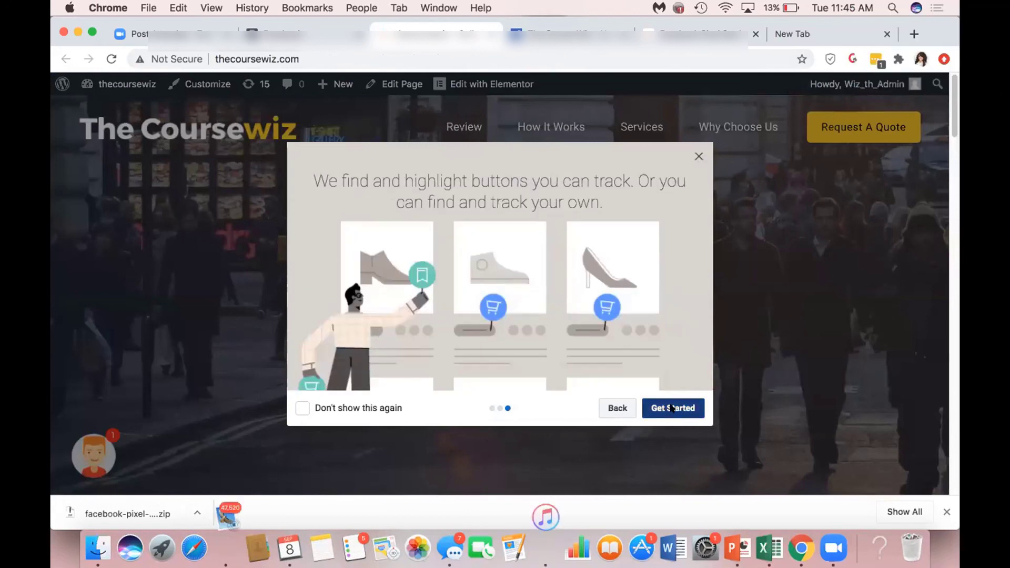